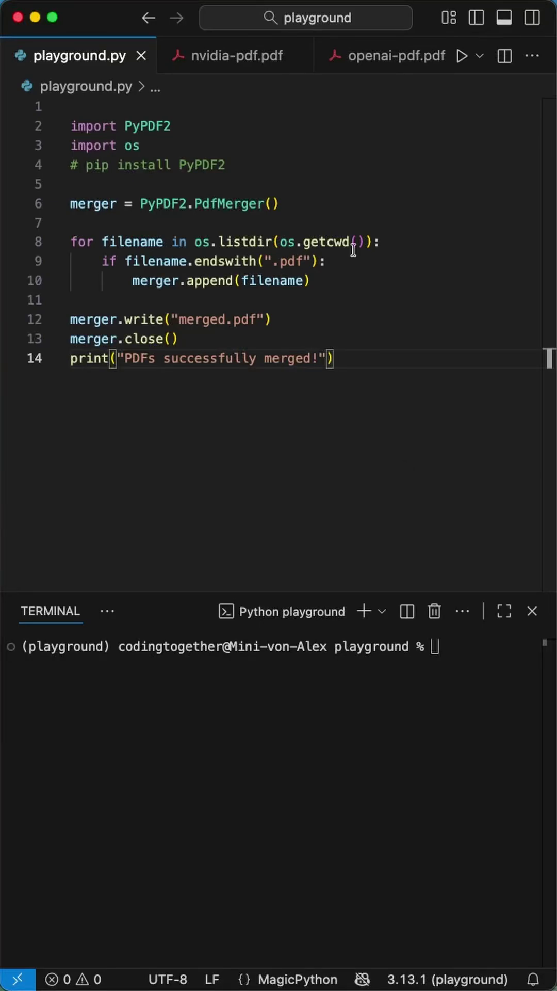
# Review the NVIDIA, OpenAI and earlier merged.pdf files, then return to the Python script.
pyautogui.click(253, 57)
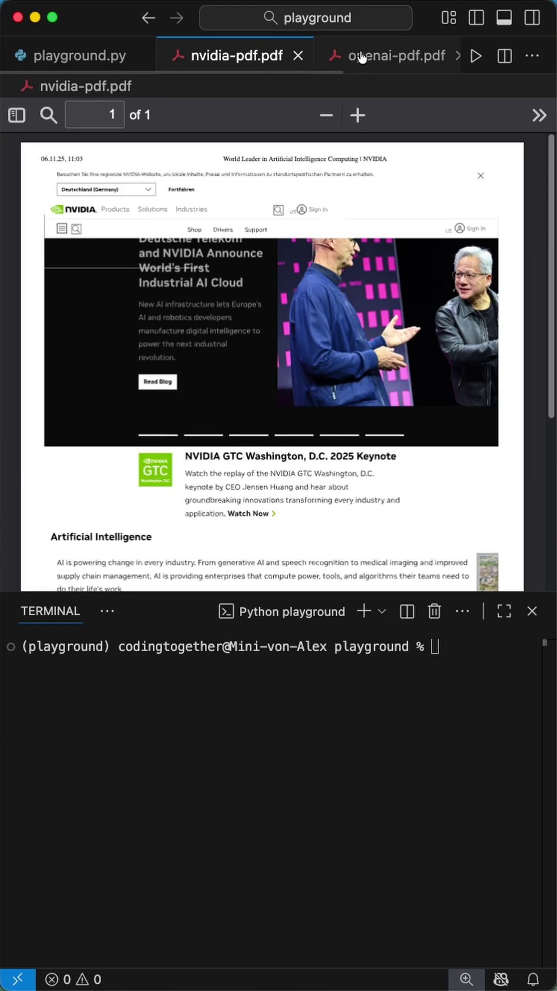
pyautogui.click(357, 57)
pyautogui.scroll(-3, 322, 76)
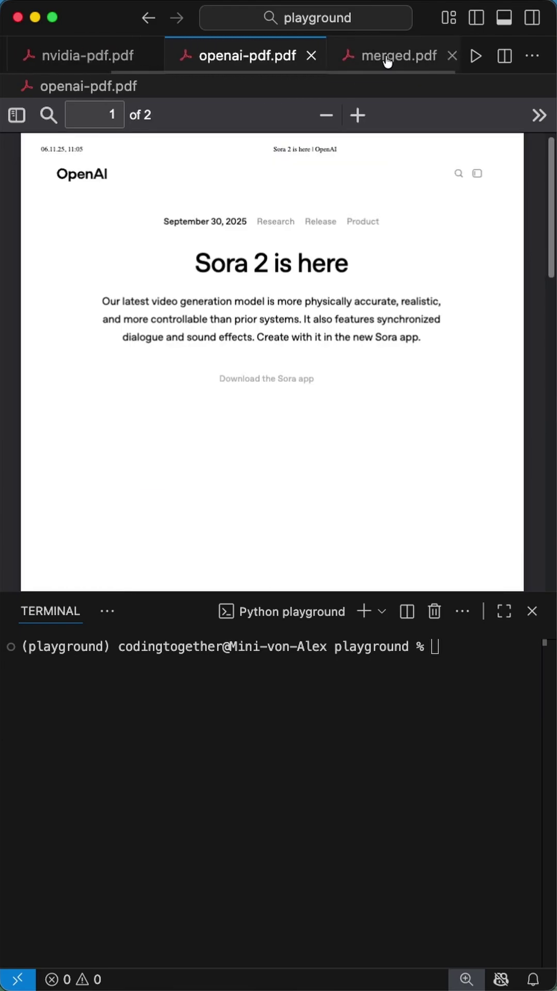
pyautogui.click(387, 56)
pyautogui.click(124, 289)
pyautogui.click(115, 410)
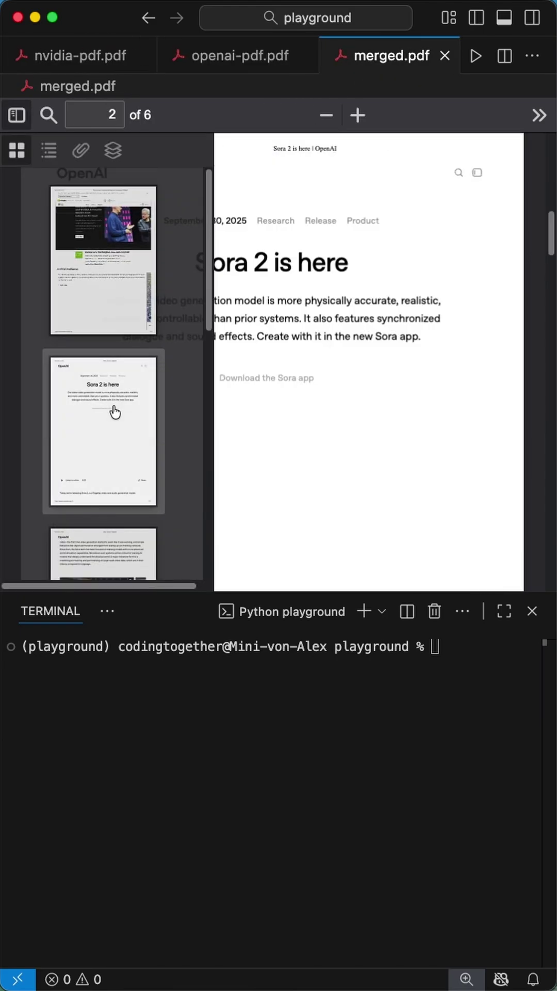
pyautogui.click(99, 325)
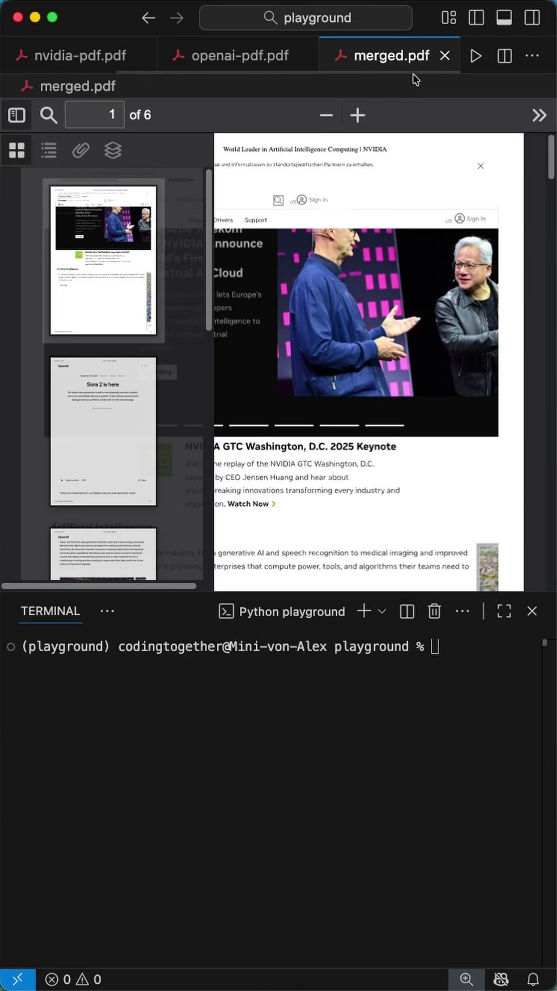
pyautogui.scroll(3, 416, 71)
pyautogui.click(80, 56)
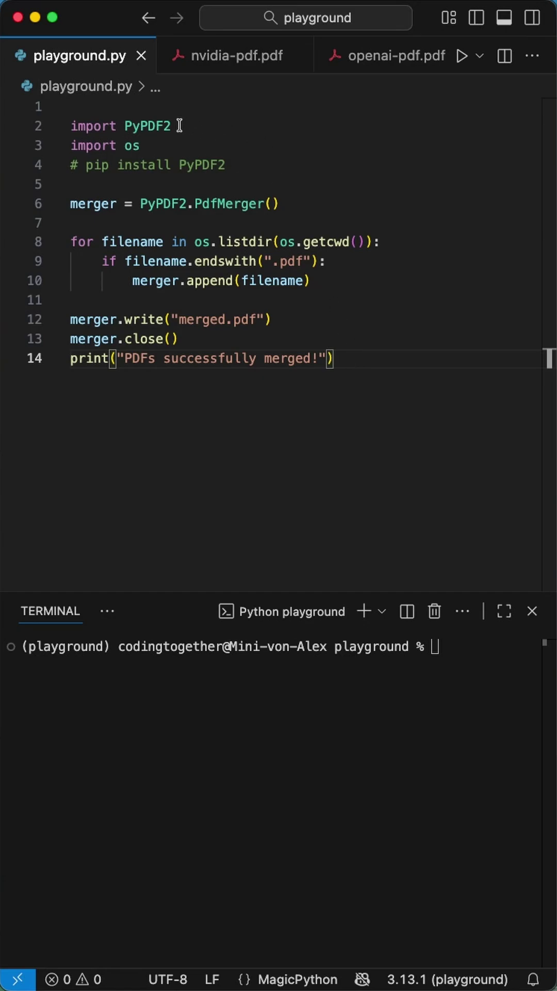
# Change PyPDF2 to pypdf in the line 2 import and the install comment.
pyautogui.click(129, 125)
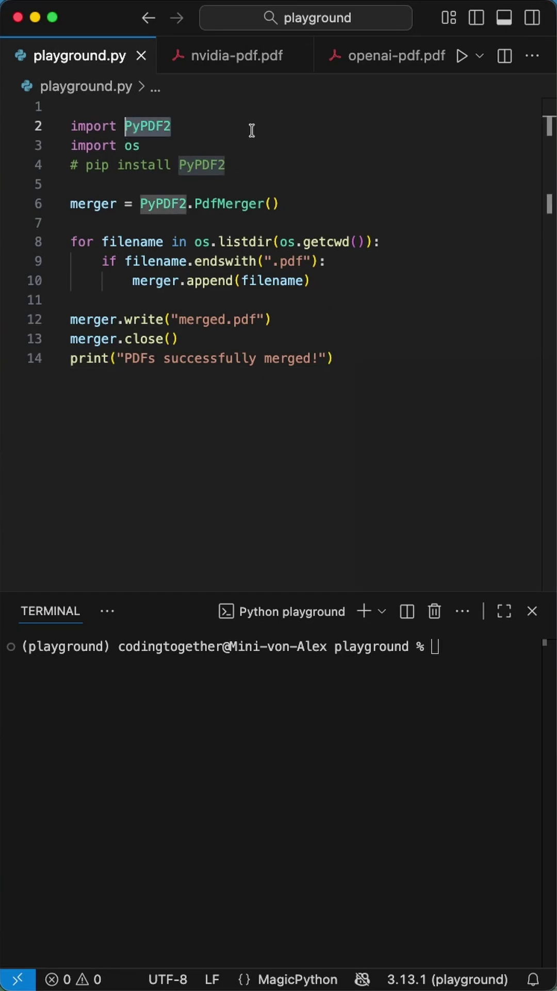
pyautogui.write('py')
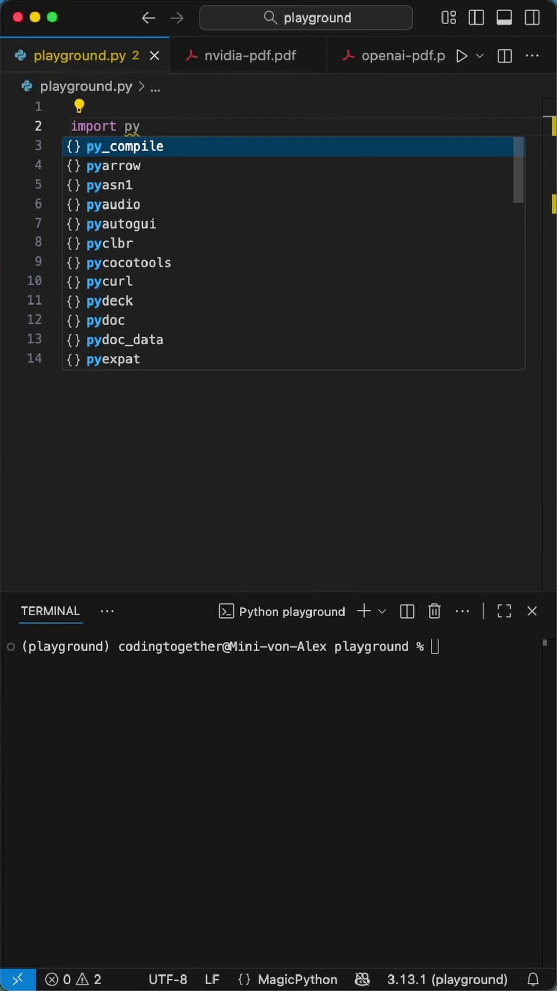
pyautogui.write('pdf')
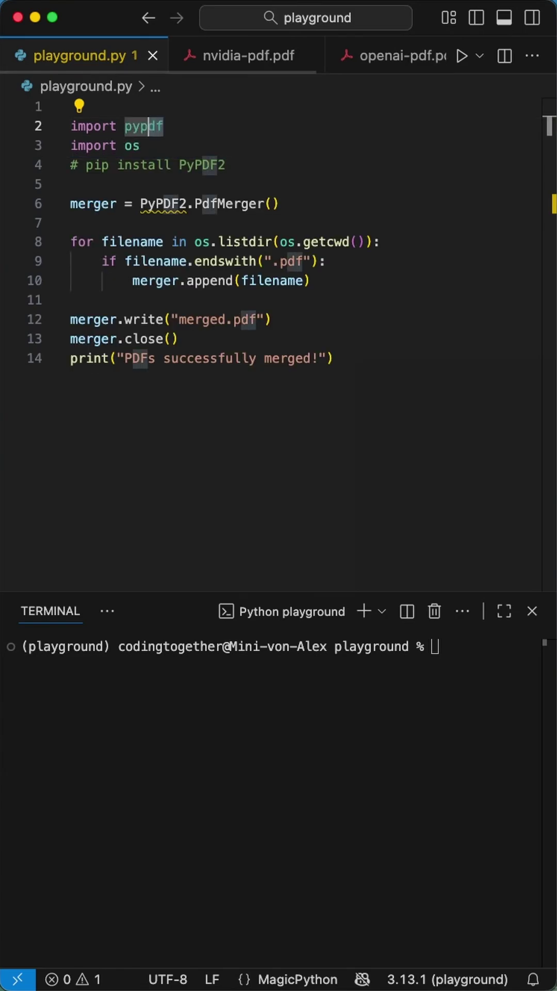
pyautogui.press('Escape')
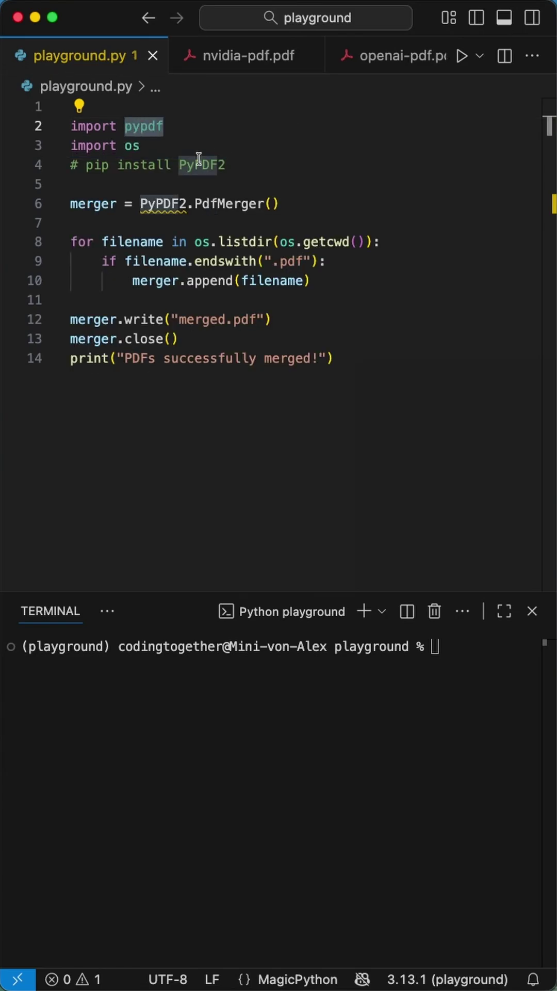
pyautogui.doubleClick(201, 165)
pyautogui.write('pypdf')
# Run the pip install pypdf command in the terminal.
pyautogui.press('super+c')
pyautogui.click(478, 743)
pyautogui.press('super+v')
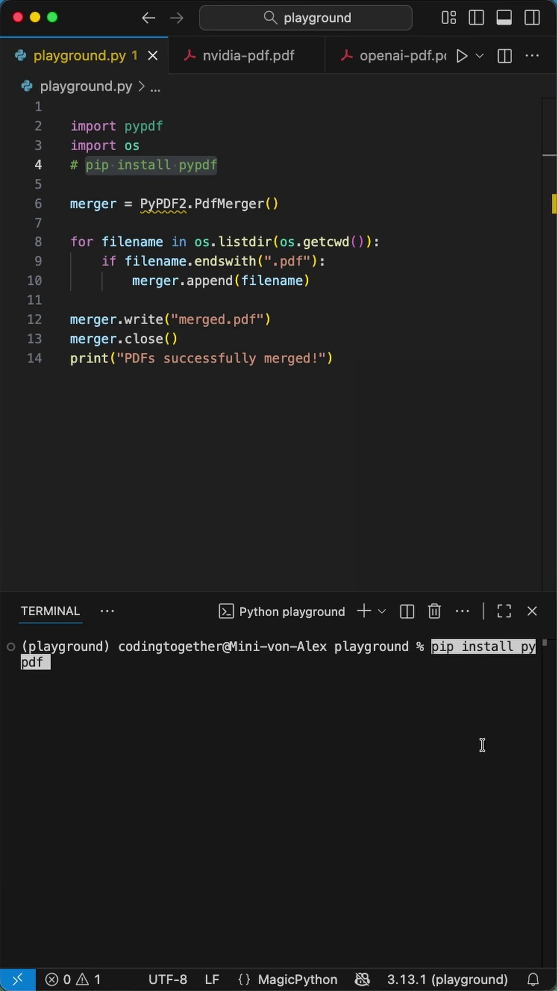
pyautogui.press('Return')
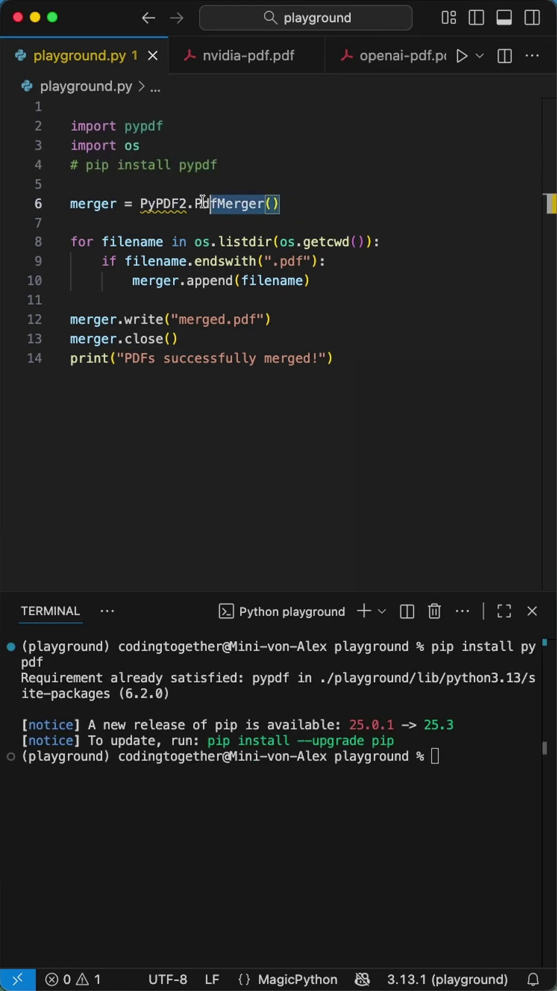
# Replace PyPDF2.PdfMerger() with pypdf.PdfWriter() on the merger line.
pyautogui.moveTo(278, 202); pyautogui.dragTo(140, 203)
pyautogui.write('pypdf.Wr')
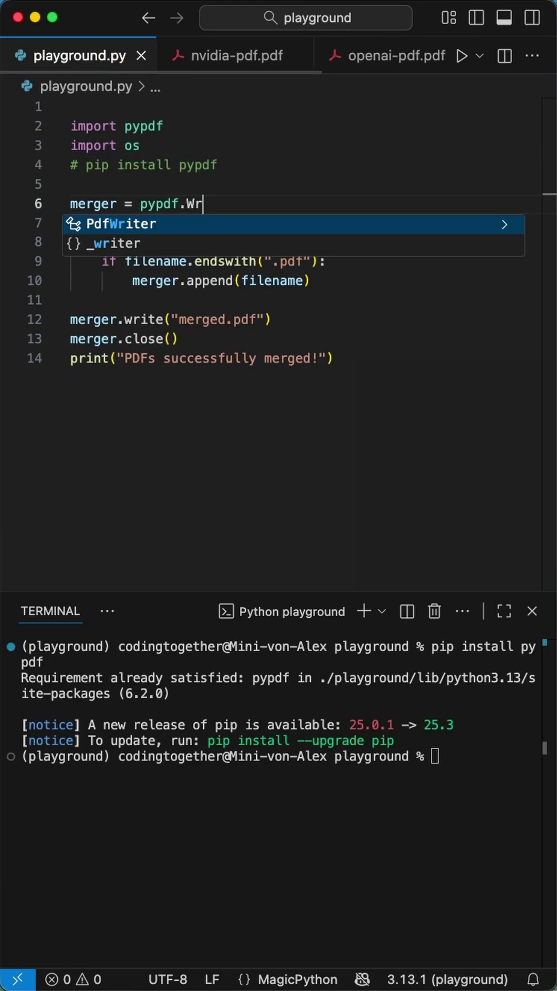
pyautogui.press('Tab')
pyautogui.write('()')
# Clear the terminal and start a bookmark = os.path line inside the PDF check.
pyautogui.hotkey('ctrl', 'l')
pyautogui.click(354, 334)
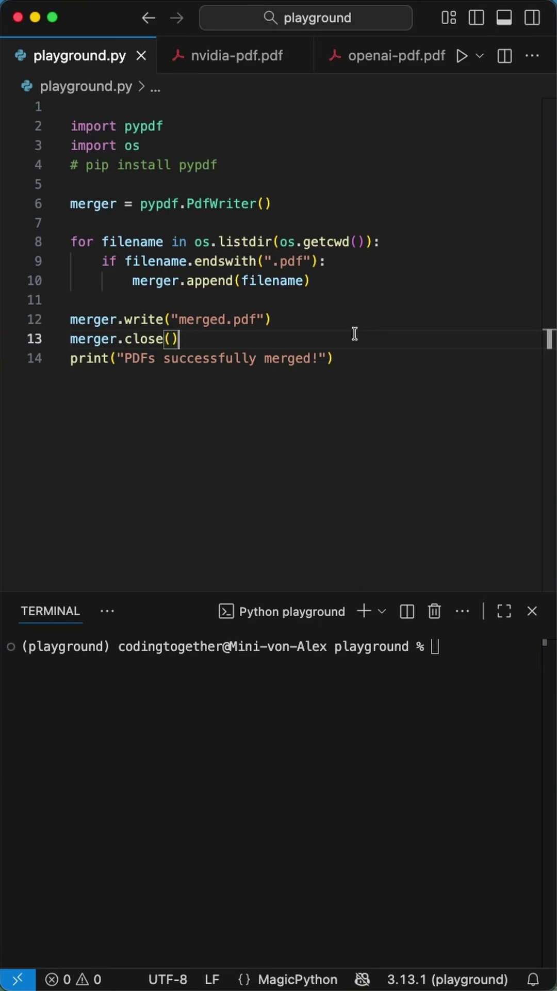
pyautogui.click(331, 261)
pyautogui.press('Return')
pyautogui.write('bookmark = os.path.split')
# Complete the bookmark line as os.path.splitext(filename)[0].
pyautogui.press('Down')
pyautogui.press('Down')
pyautogui.press('Tab')
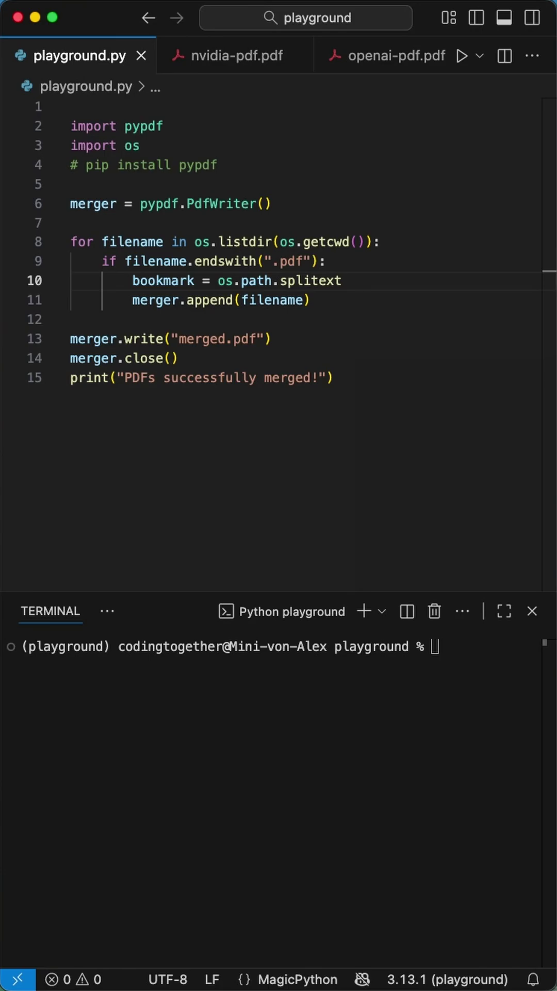
pyautogui.write('(file')
pyautogui.press('Tab')
pyautogui.press('Right')
pyautogui.write('[0')
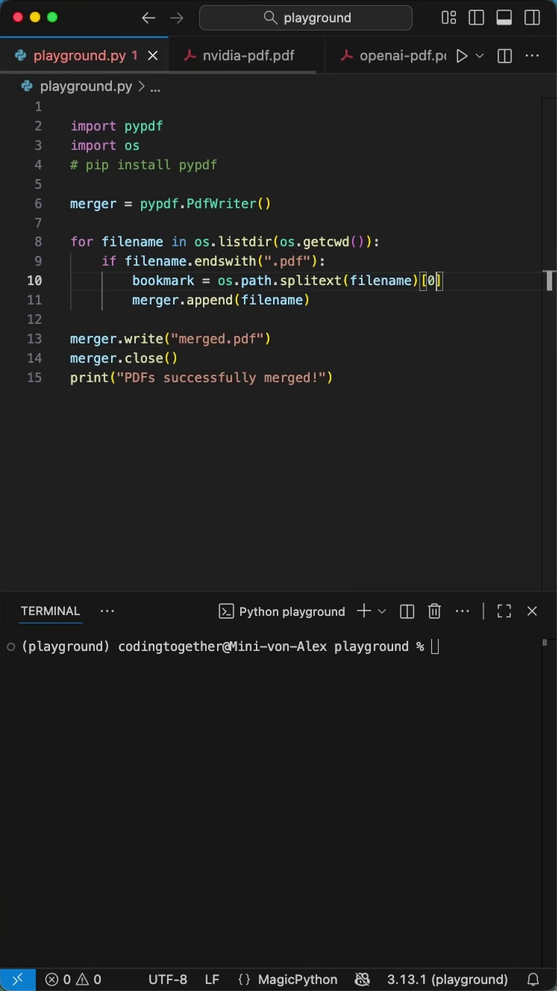
# Pass outline_item=bookmark to the append call and save the script.
pyautogui.press('Down')
pyautogui.write(', out')
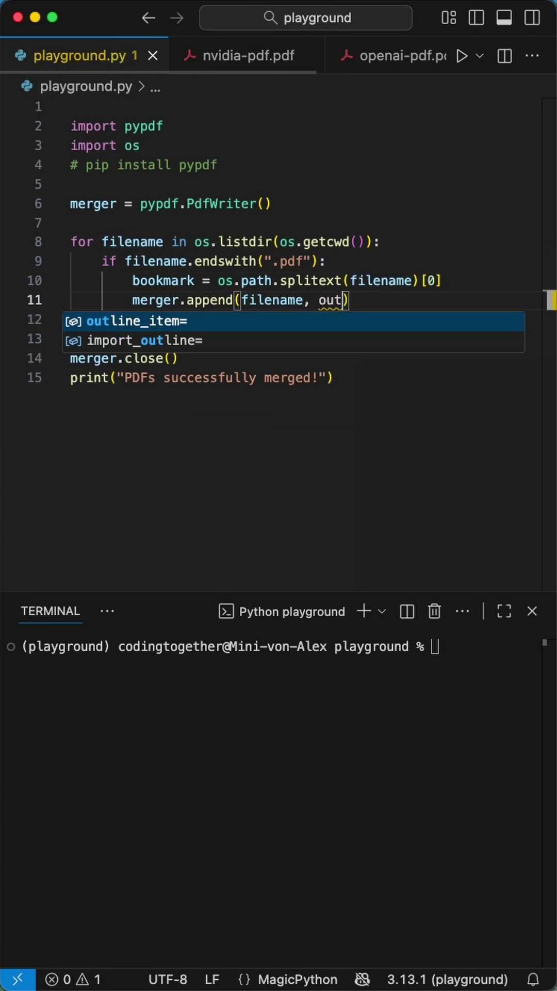
pyautogui.press('Tab')
pyautogui.write('bookma')
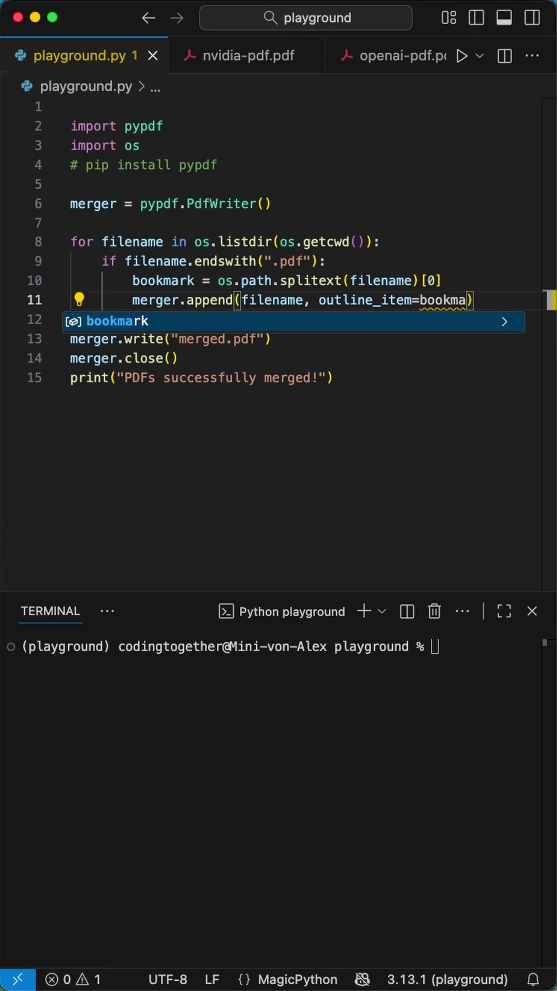
pyautogui.press('Tab')
pyautogui.hotkey('ctrl', 's')
pyautogui.click(225, 338)
pyautogui.write('_with_bookmarks')
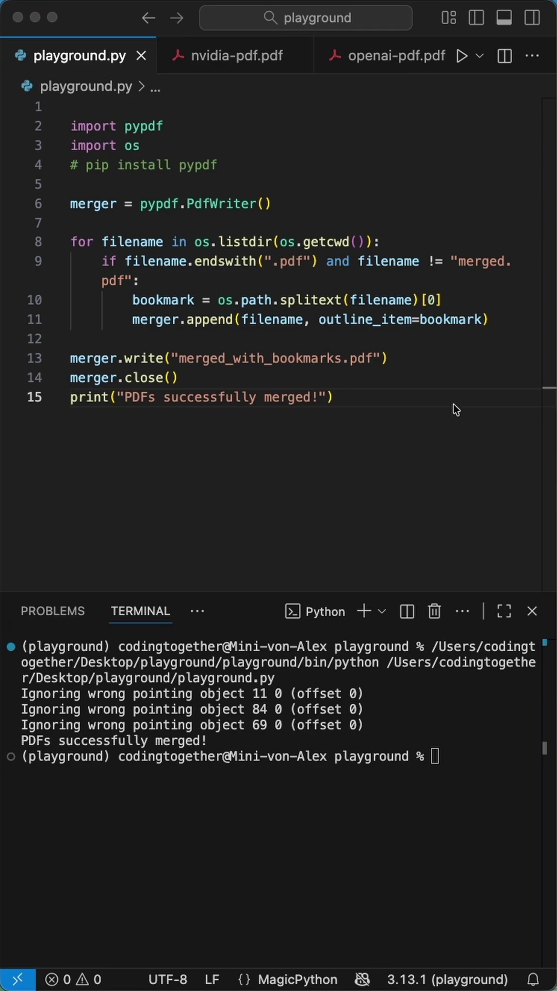
# Open merged_with_bookmarks.pdf from the Explorer file list.
pyautogui.click(435, 400)
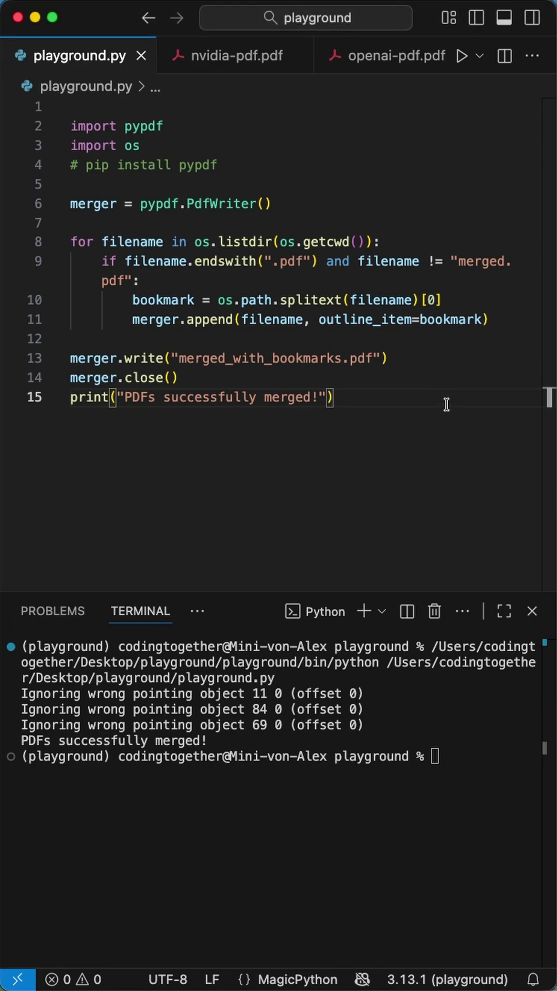
pyautogui.press('super+b')
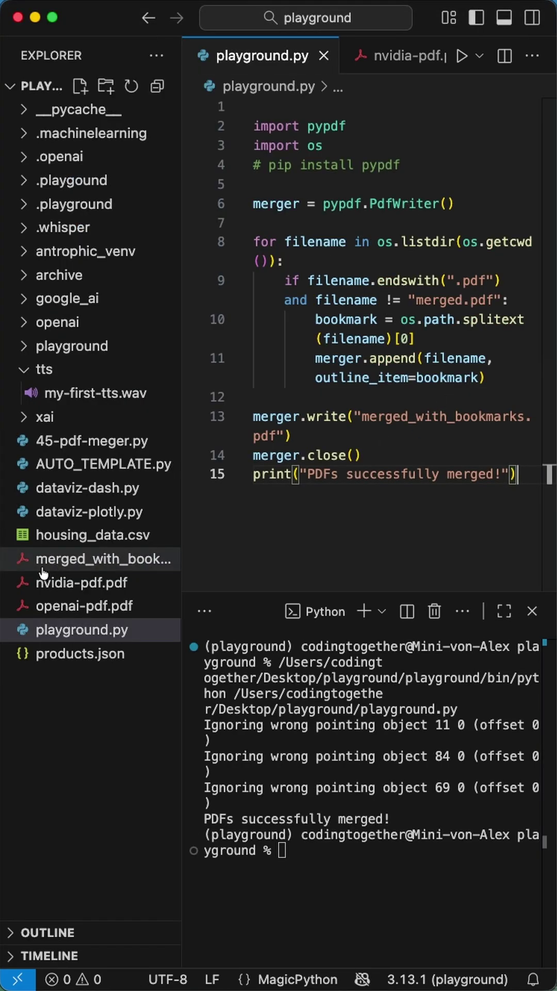
pyautogui.click(93, 559)
pyautogui.press('super+b')
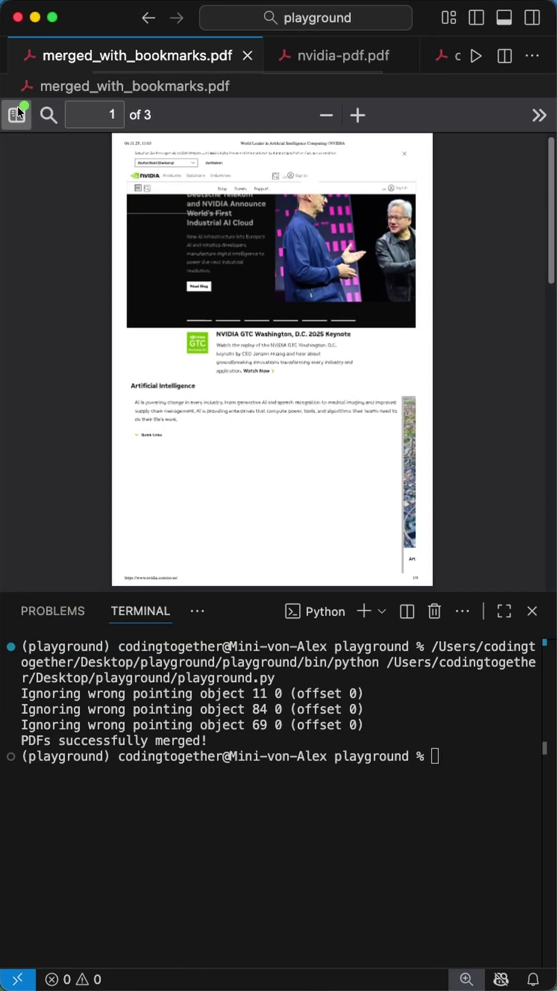
# Check the PDF outline, jumping between the nvidia-pdf and openai-pdf bookmarks.
pyautogui.click(17, 115)
pyautogui.click(48, 152)
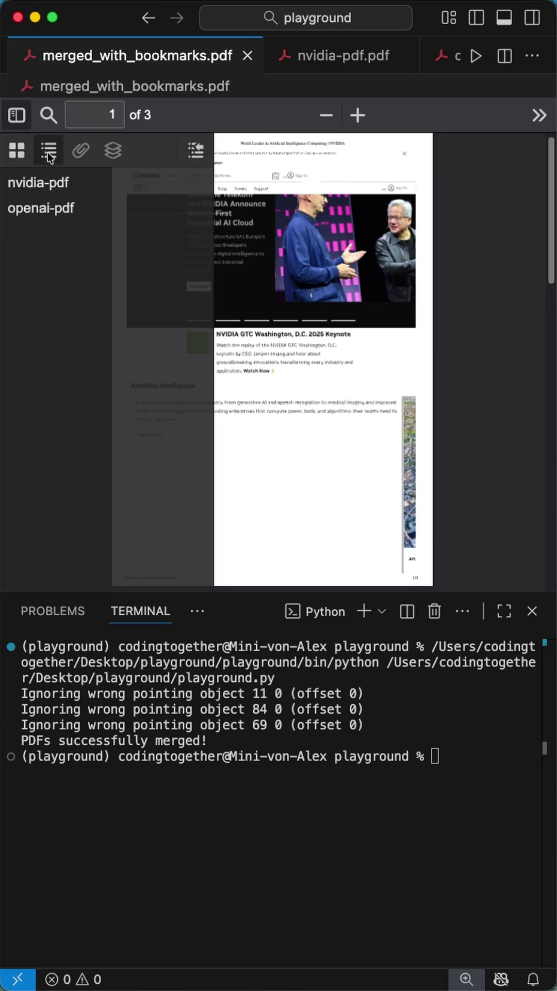
pyautogui.click(51, 209)
pyautogui.click(19, 184)
pyautogui.click(50, 209)
pyautogui.click(39, 184)
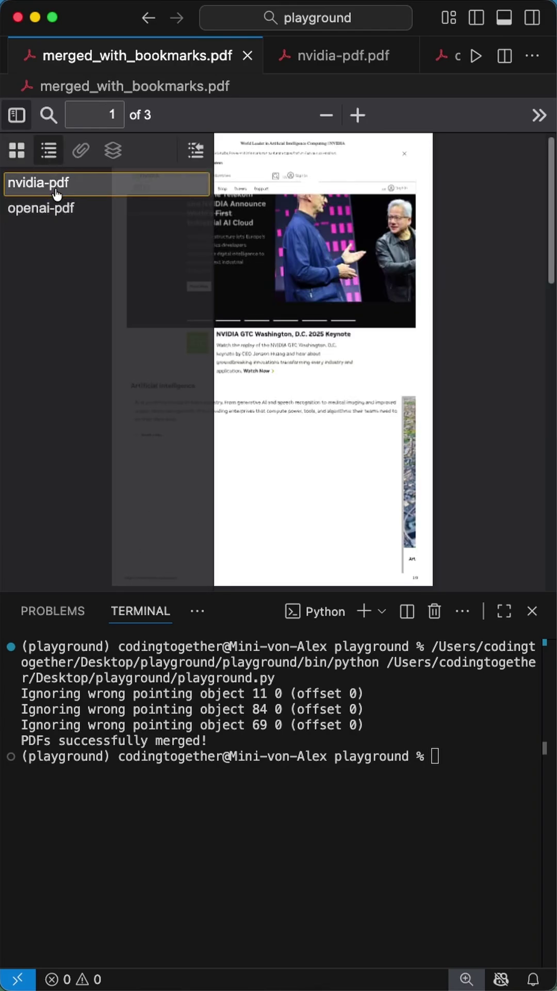
pyautogui.click(16, 114)
pyautogui.scroll(-5, 481, 260)
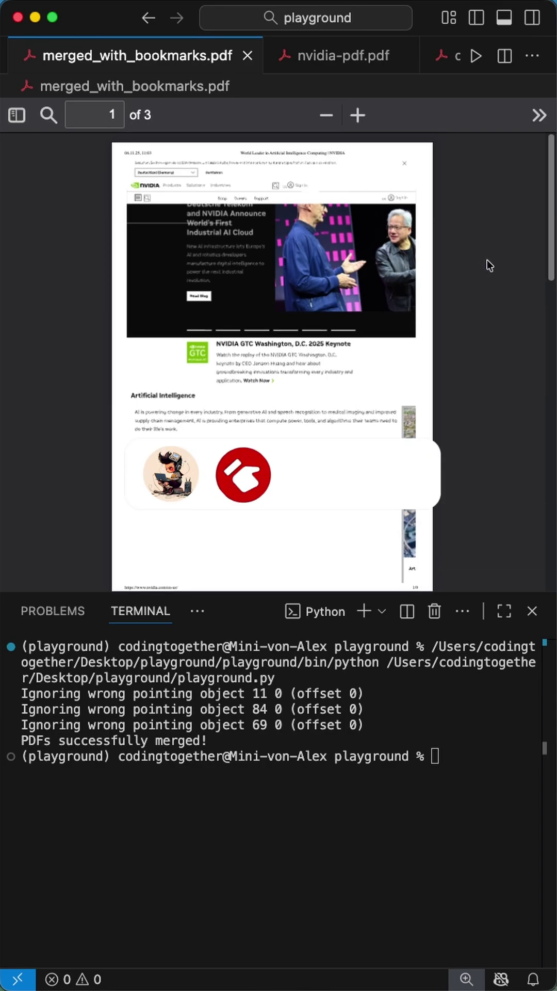
pyautogui.scroll(-5, 491, 265)
pyautogui.scroll(-5, 490, 263)
pyautogui.scroll(-3, 488, 265)
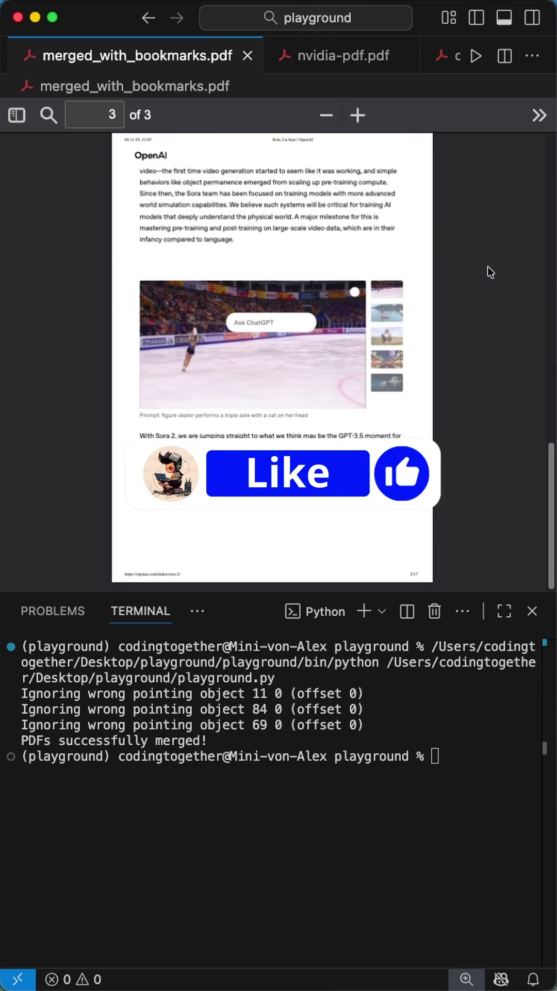